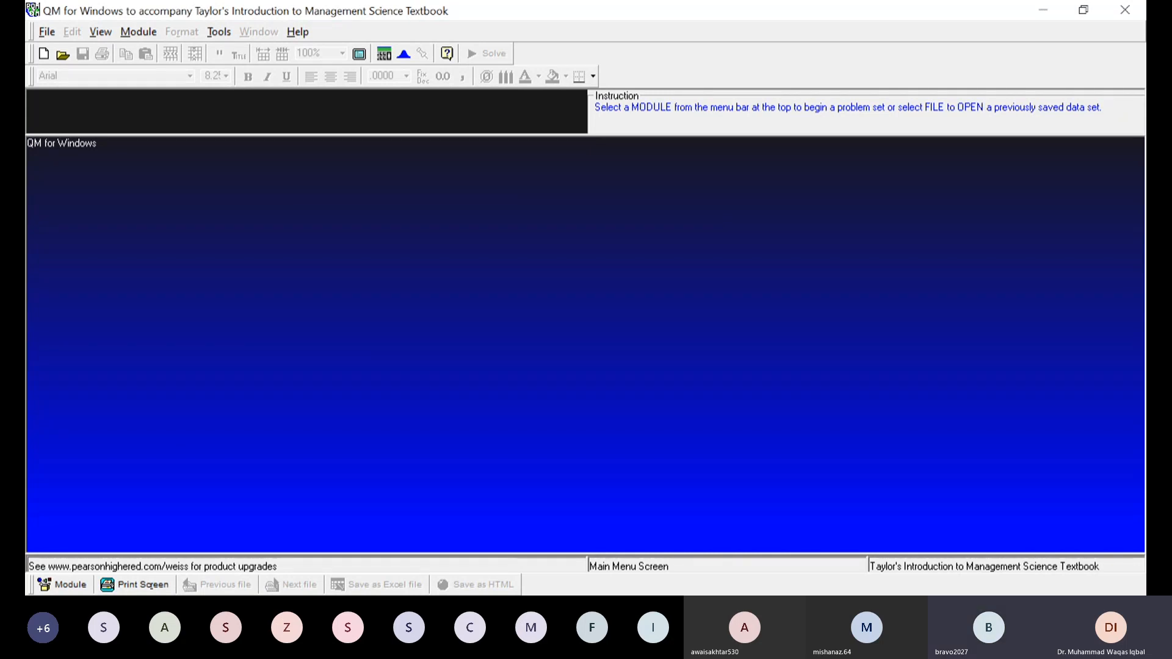
- Create a new data set in the Transportation module with 3 sources and 3 destinations
left_click(137, 34)
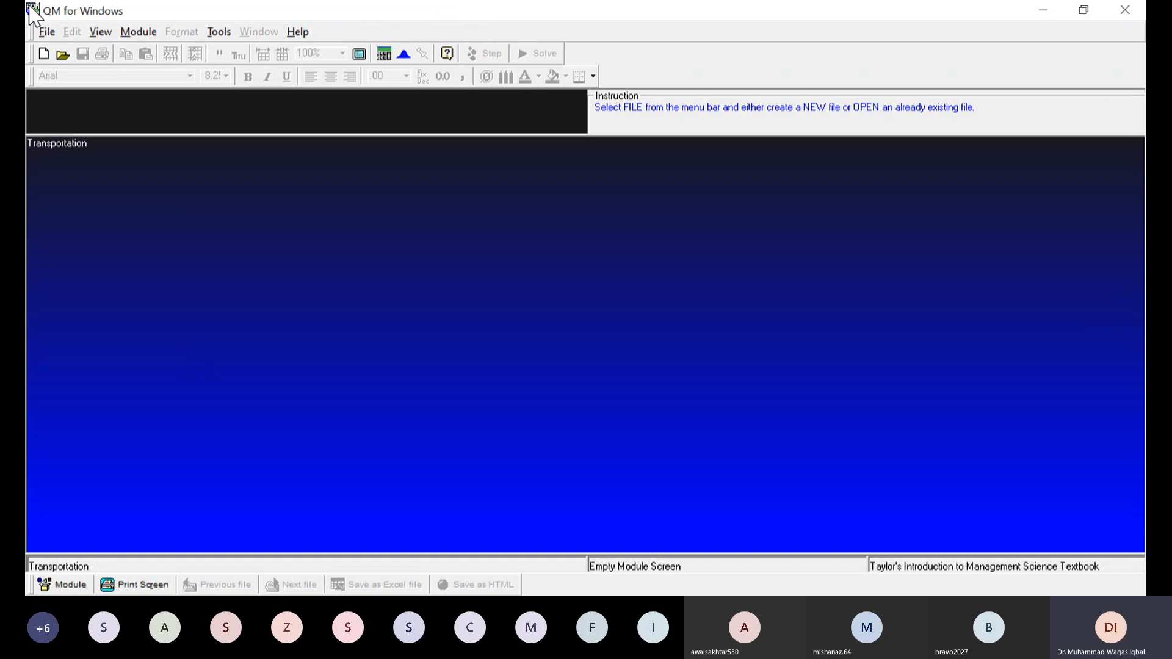
left_click(44, 59)
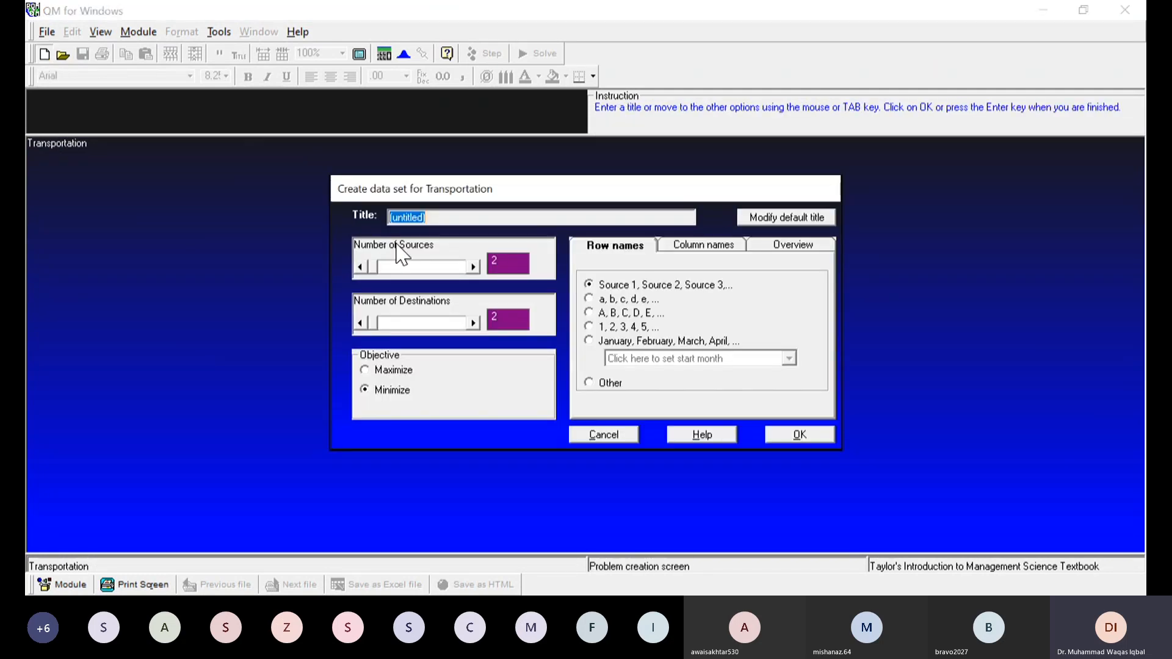
left_click(474, 267)
left_click(474, 323)
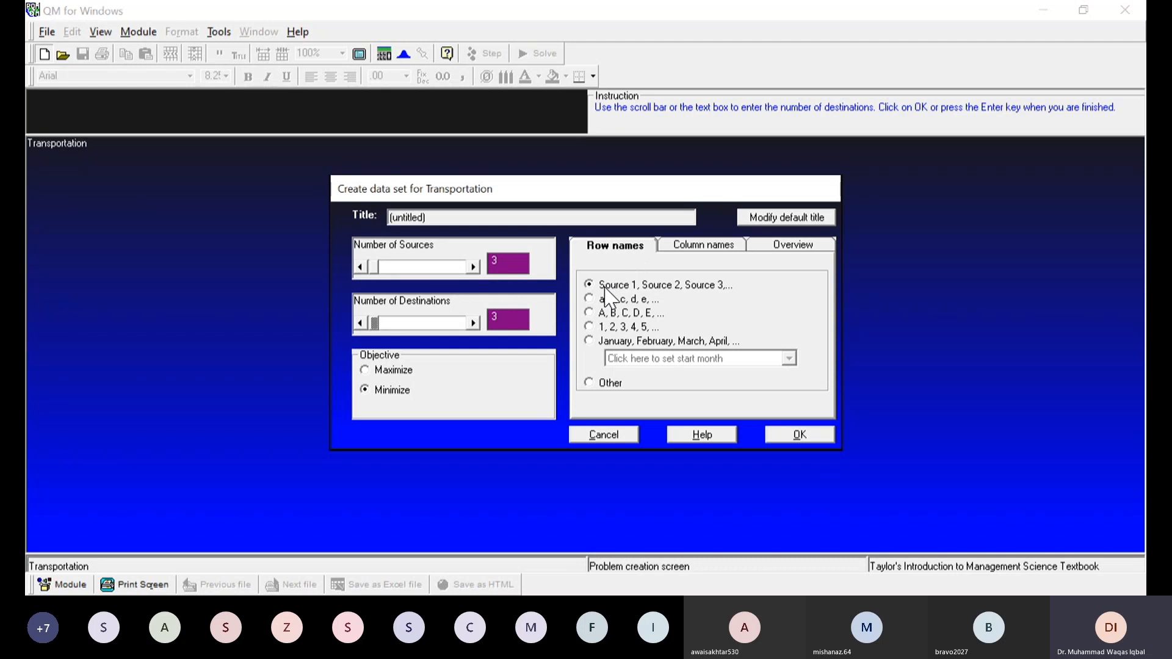
- Name the rows 1, 2, 3 and the columns A, B, C, and create the minimization data table
left_click(590, 333)
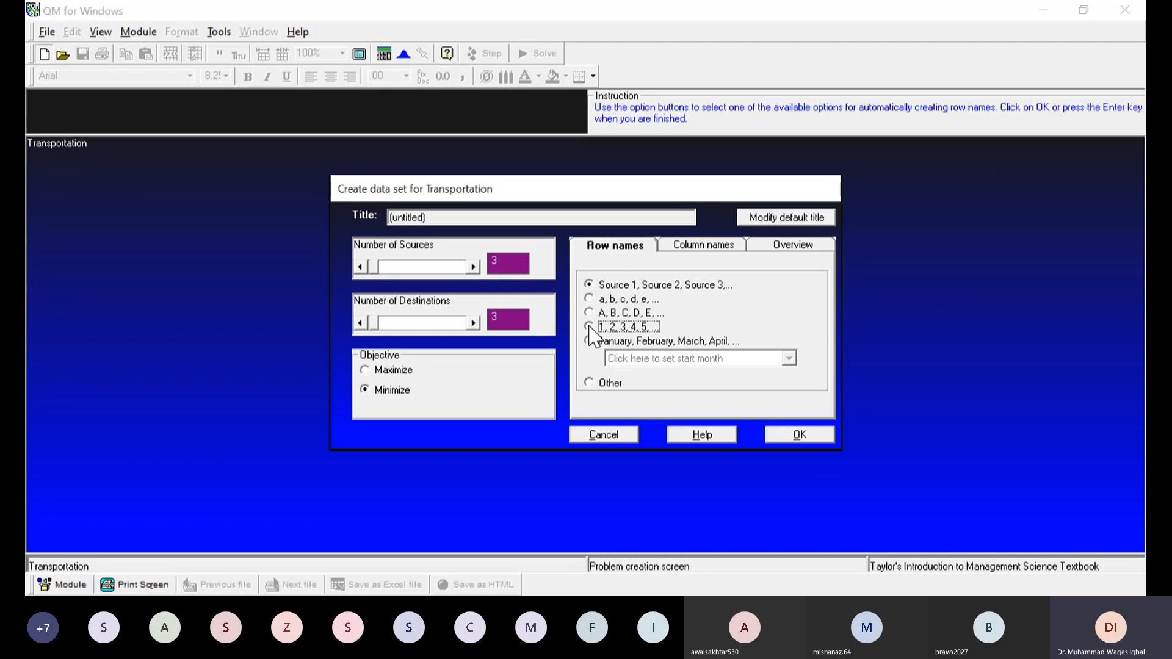
left_click(727, 253)
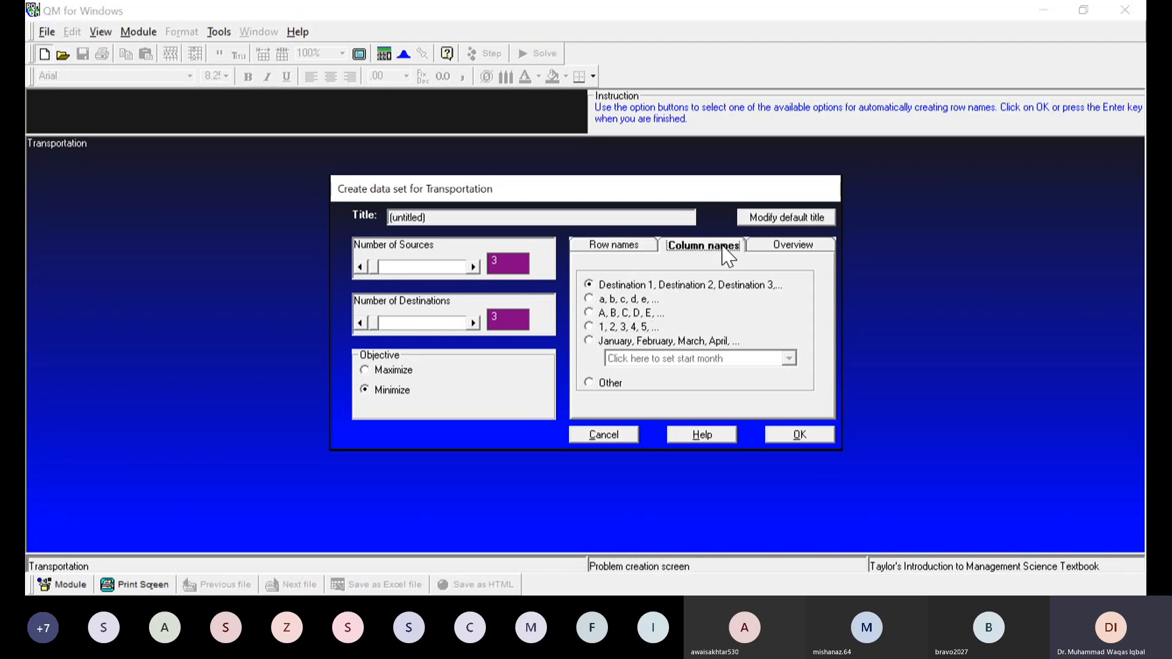
left_click(595, 314)
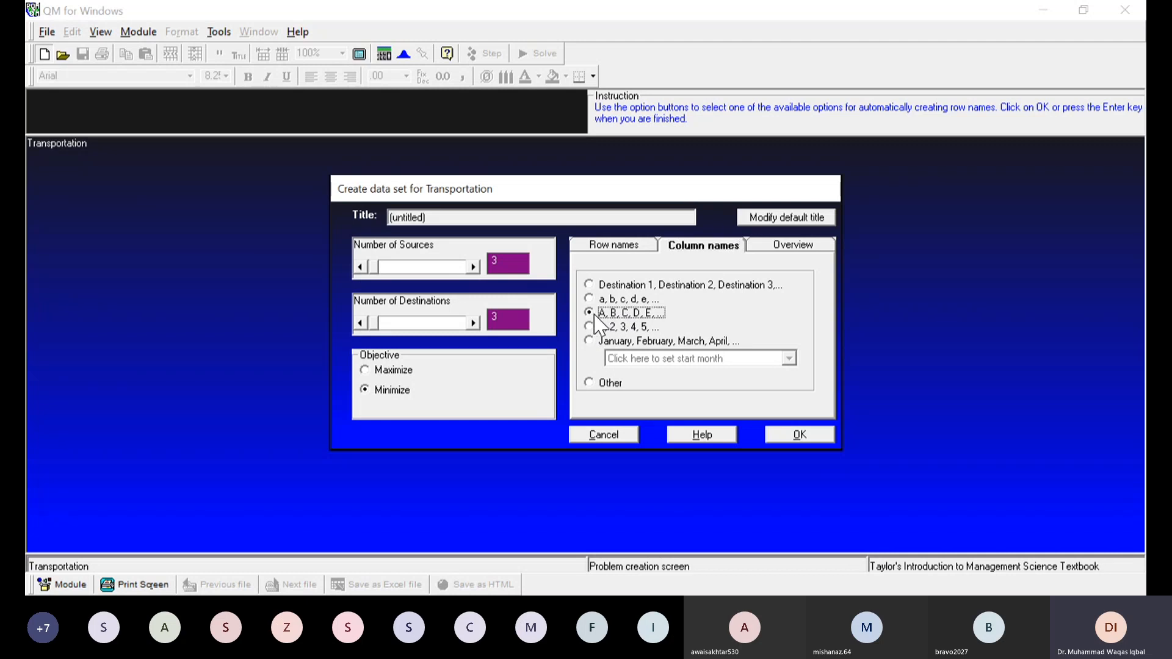
left_click(792, 245)
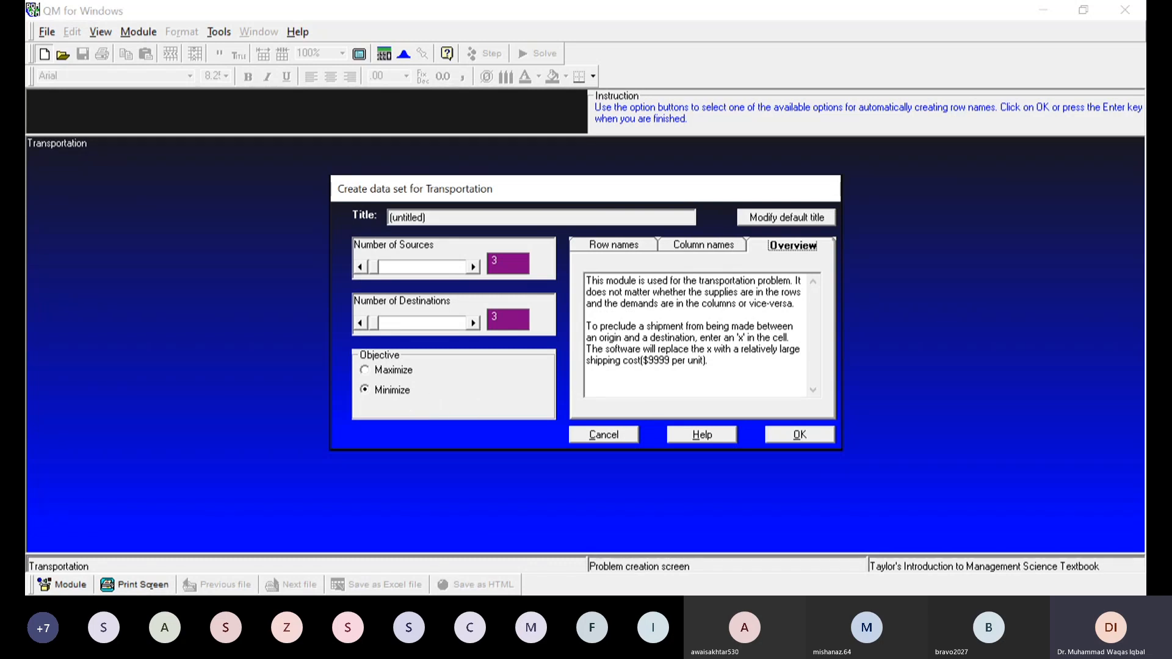
left_click(800, 434)
- Enter source 1's shipping costs in the data table: 6 to A, 8 to B and 10 to C
left_click(227, 175)
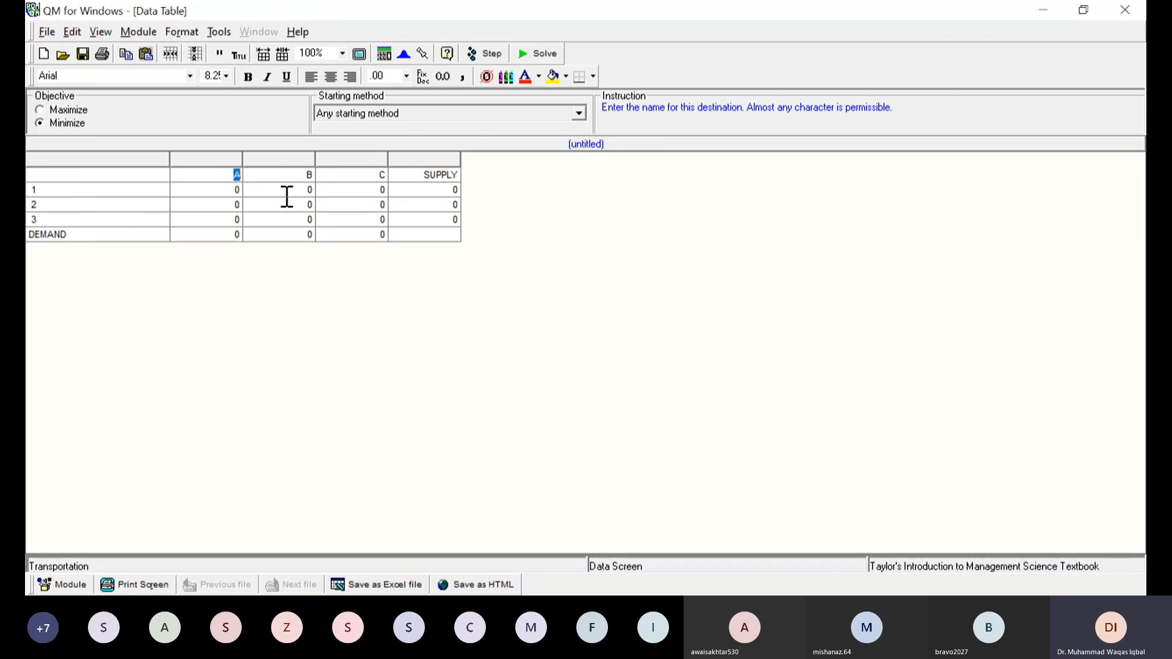
left_click(242, 194)
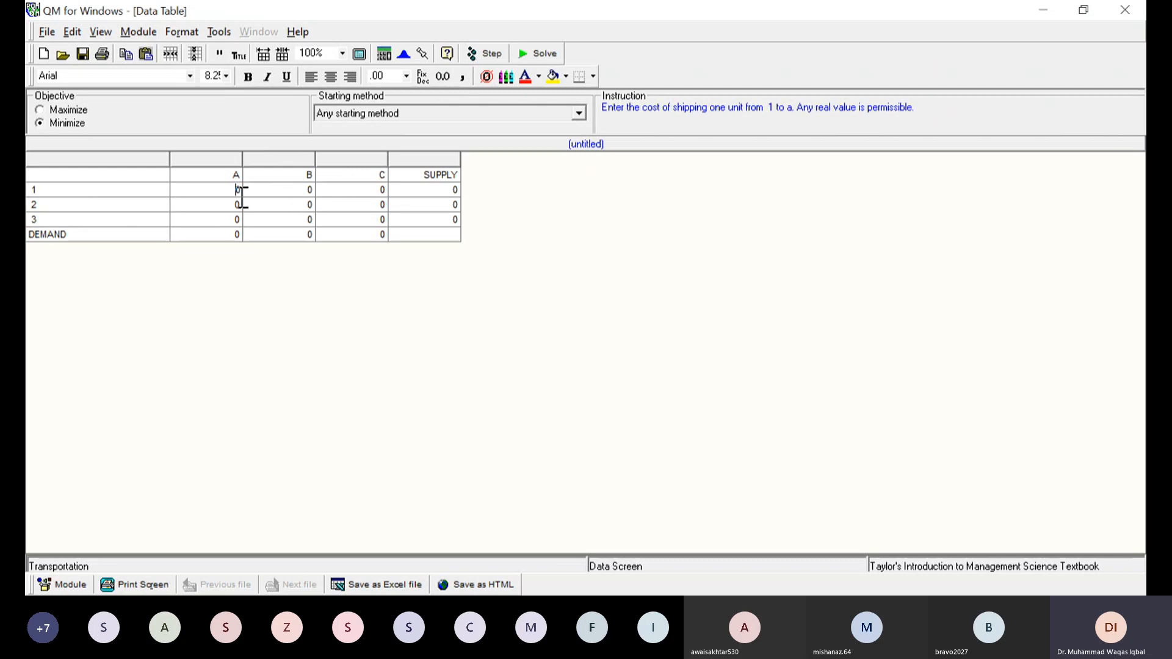
key("Delete")
key("alt+Tab")
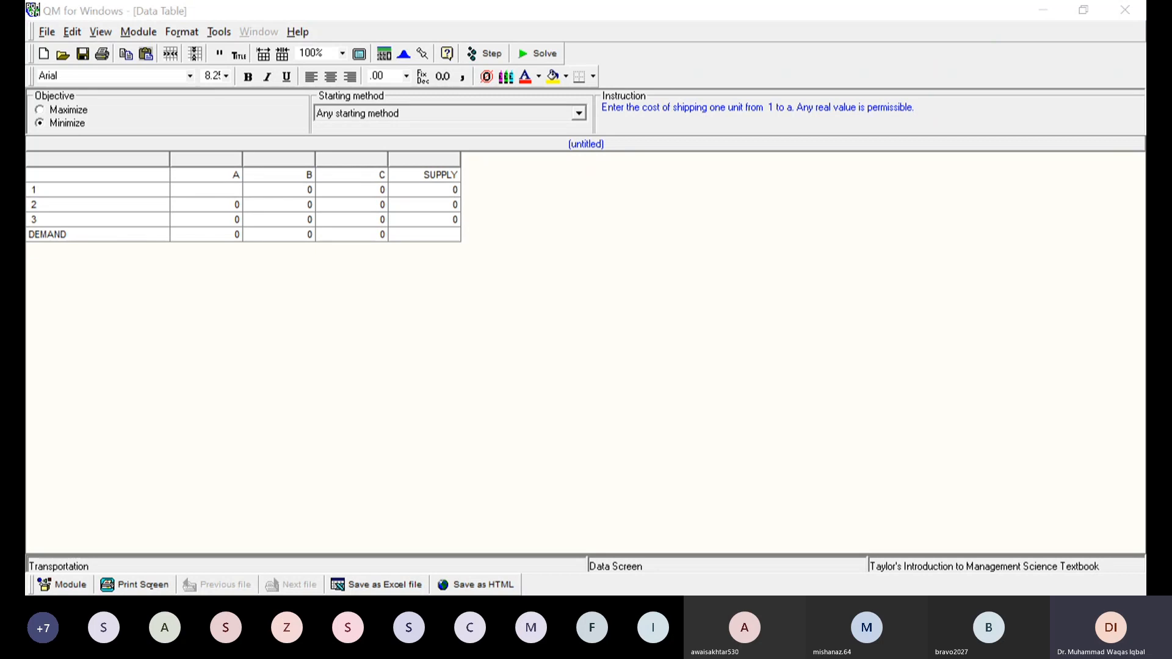
key("alt+Tab")
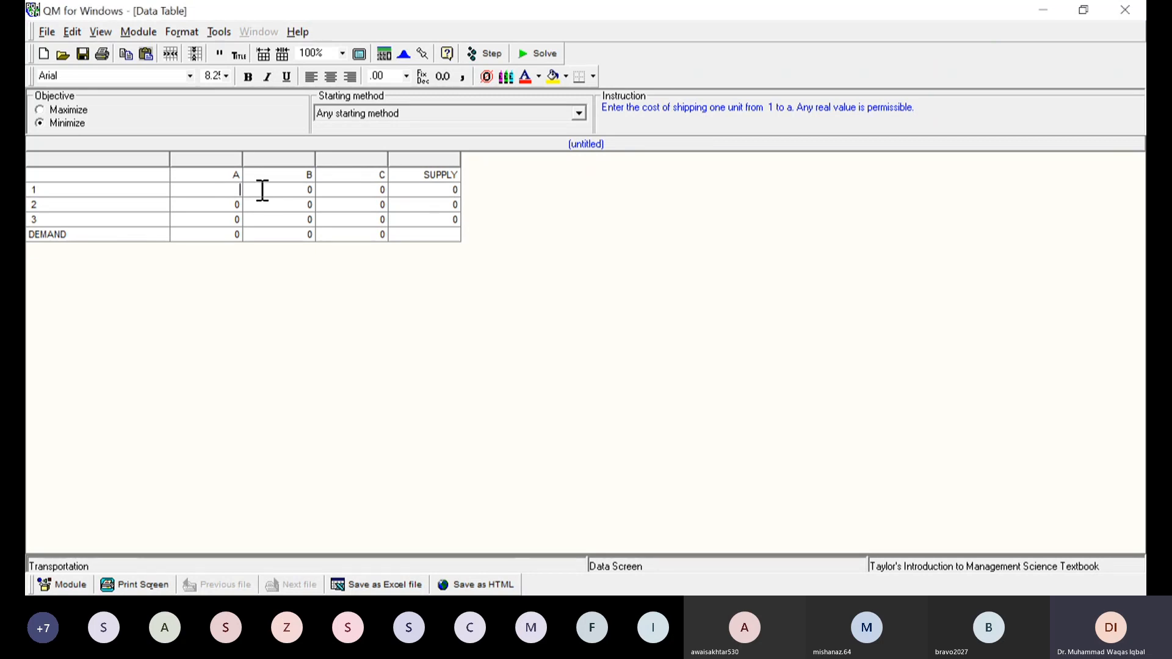
type("6")
key("Tab")
type("8")
key("Tab")
type("10")
- Enter source 2's shipping costs: 7 to A, 11 to B and 11 to C
left_click(230, 205)
key("Delete")
key("alt+Tab")
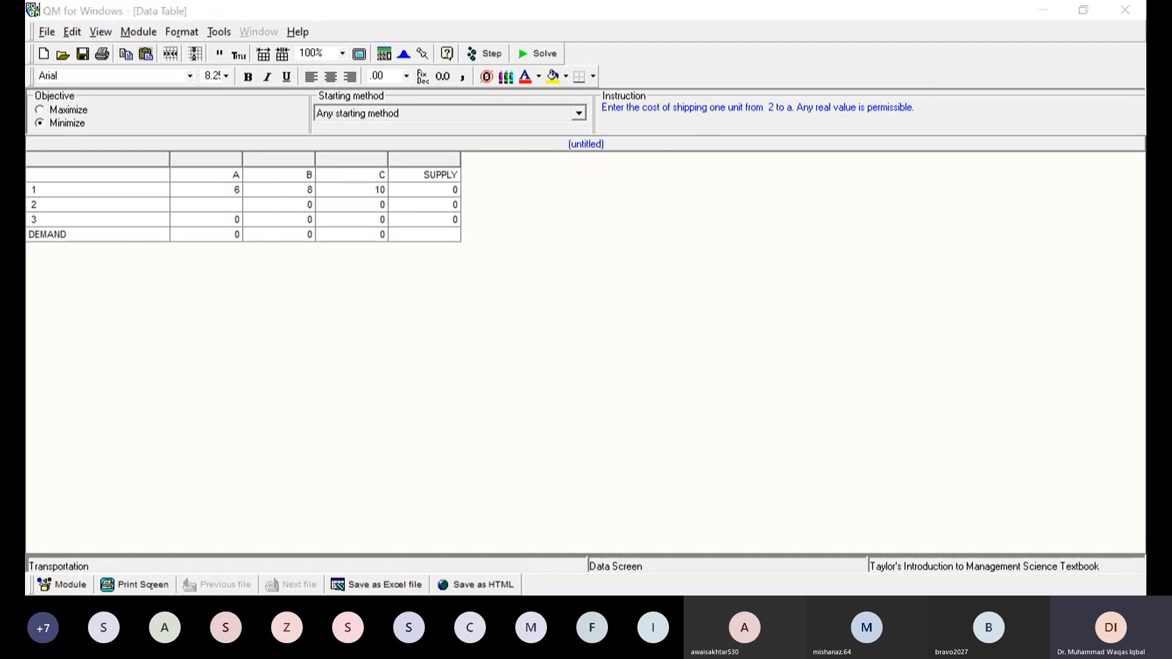
key("alt+Tab")
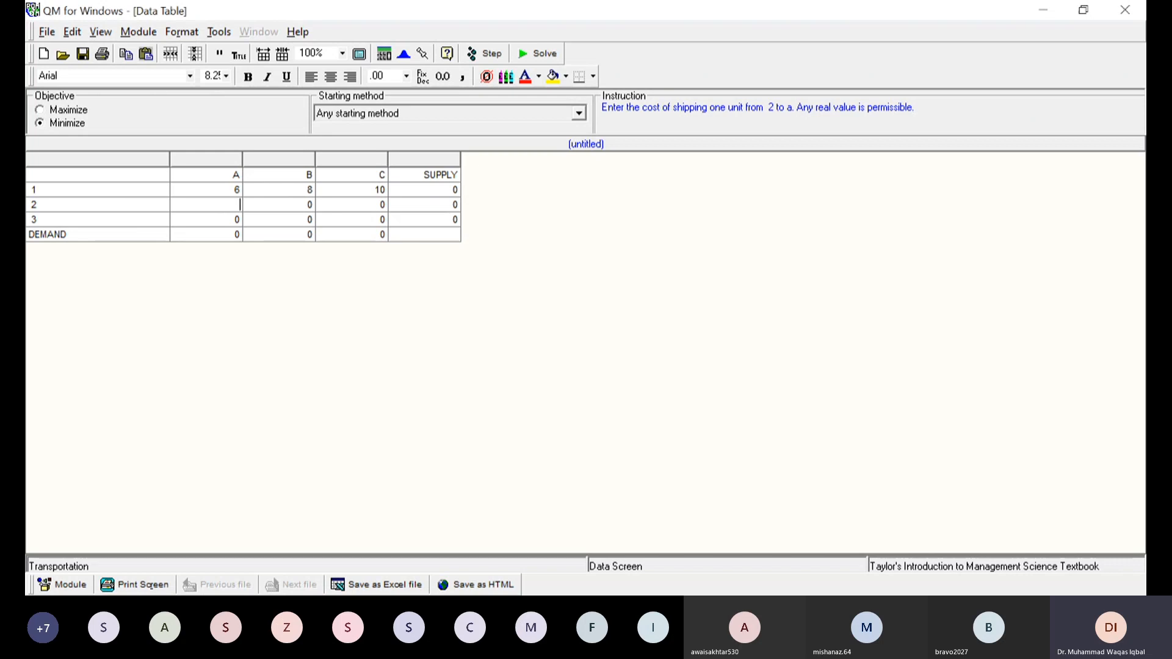
type("7")
key("Tab")
type("11")
key("Tab")
type("11")
- Enter source 3's shipping costs: 4 to A, 5 to B and 12 to C
key("alt+Tab")
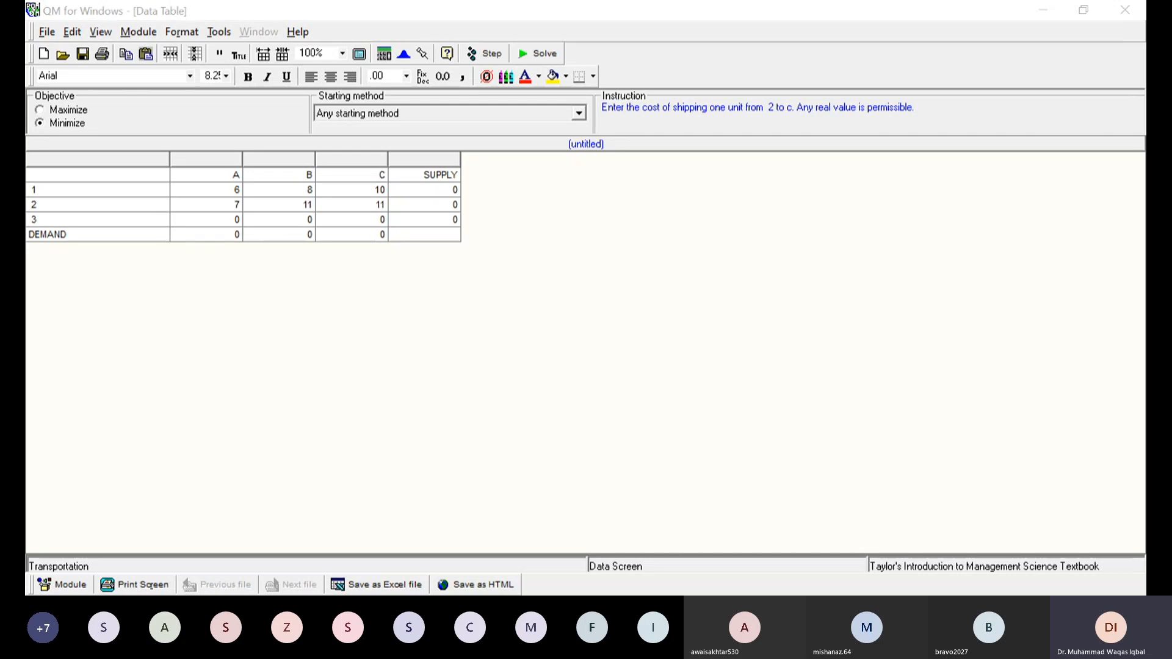
key("alt+Tab")
left_click(236, 221)
type("4")
key("Tab")
type("5")
key("Tab")
type("12")
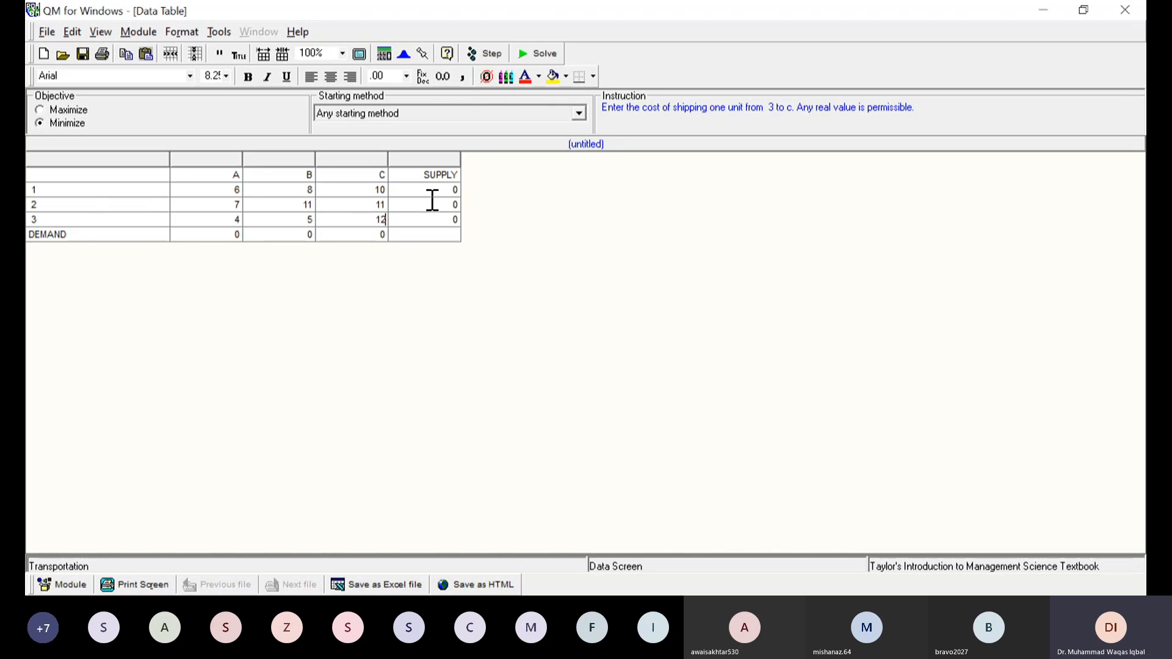
- Set the supply of sources 1, 2 and 3 to 150, 175 and 275
key("alt+Tab")
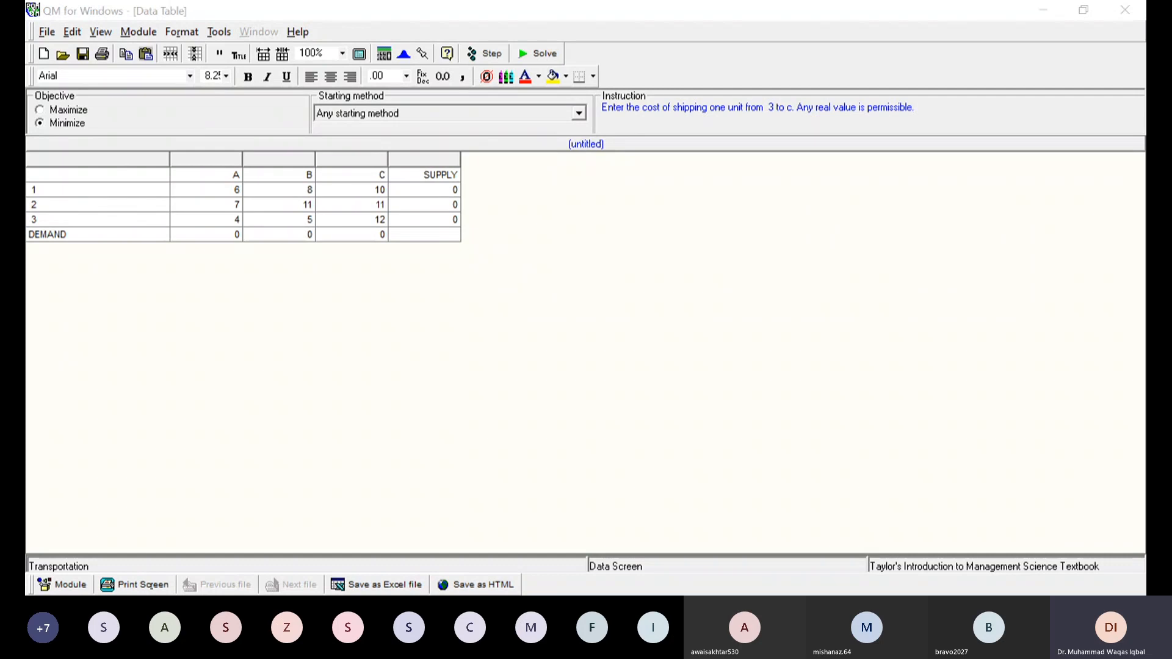
key("alt+Tab")
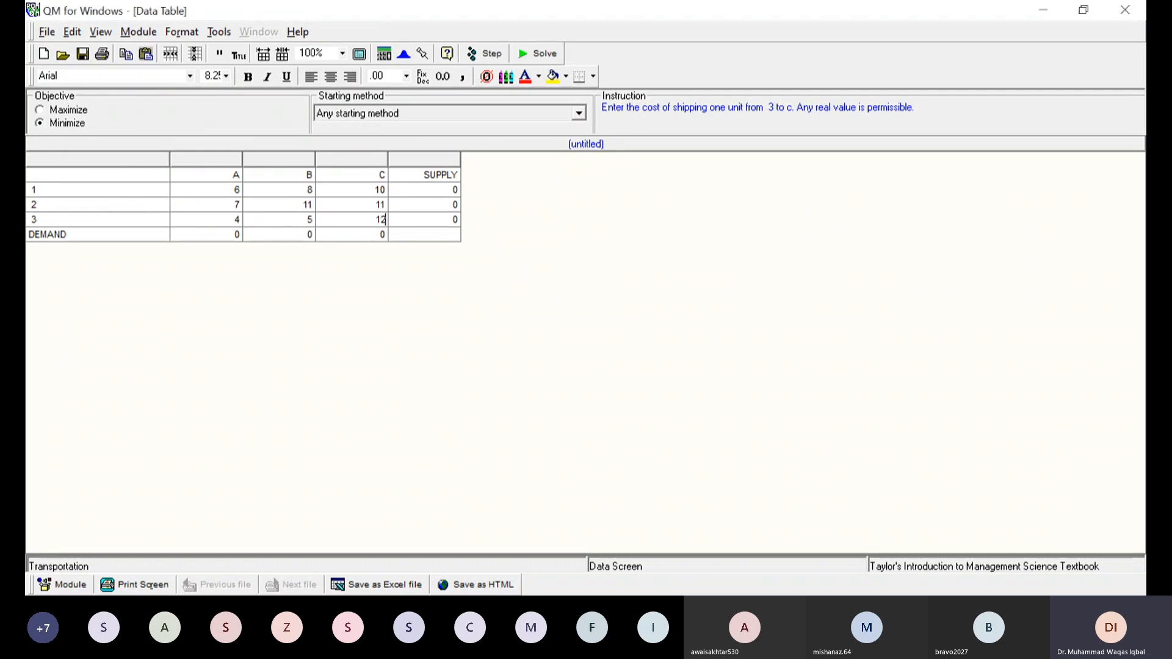
left_click(452, 194)
key("BackSpace")
type("150")
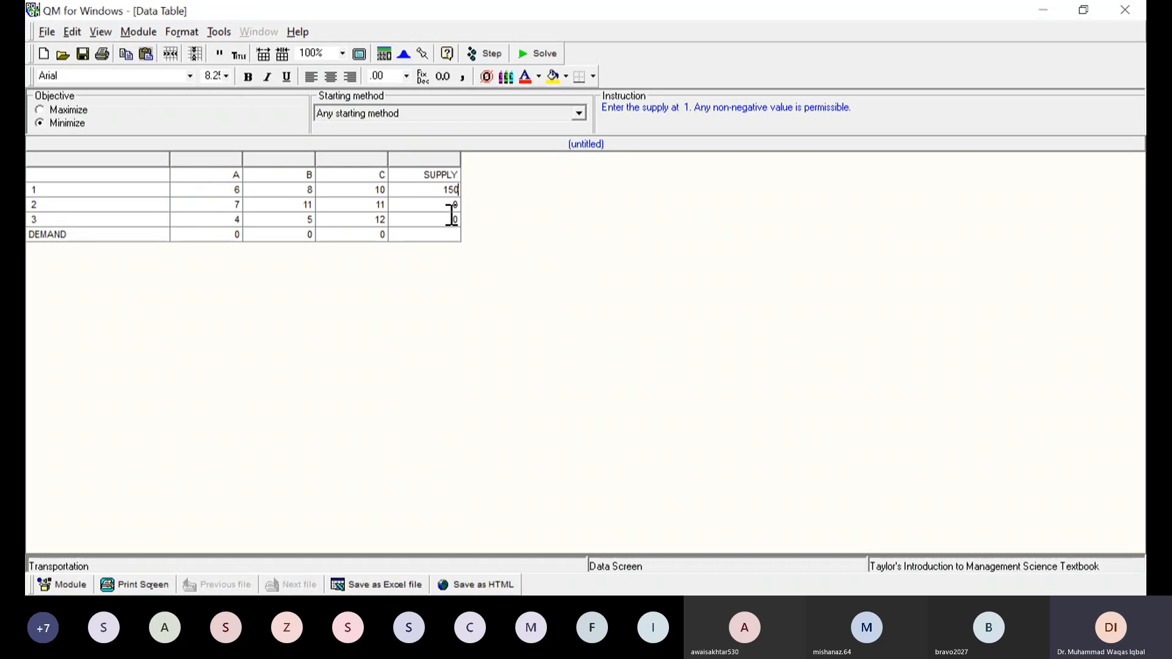
left_click(453, 206)
type("175")
left_click(454, 220)
type("275")
- Set the demand of destinations A, B and C to 200, 100 and 300
key("alt+Tab")
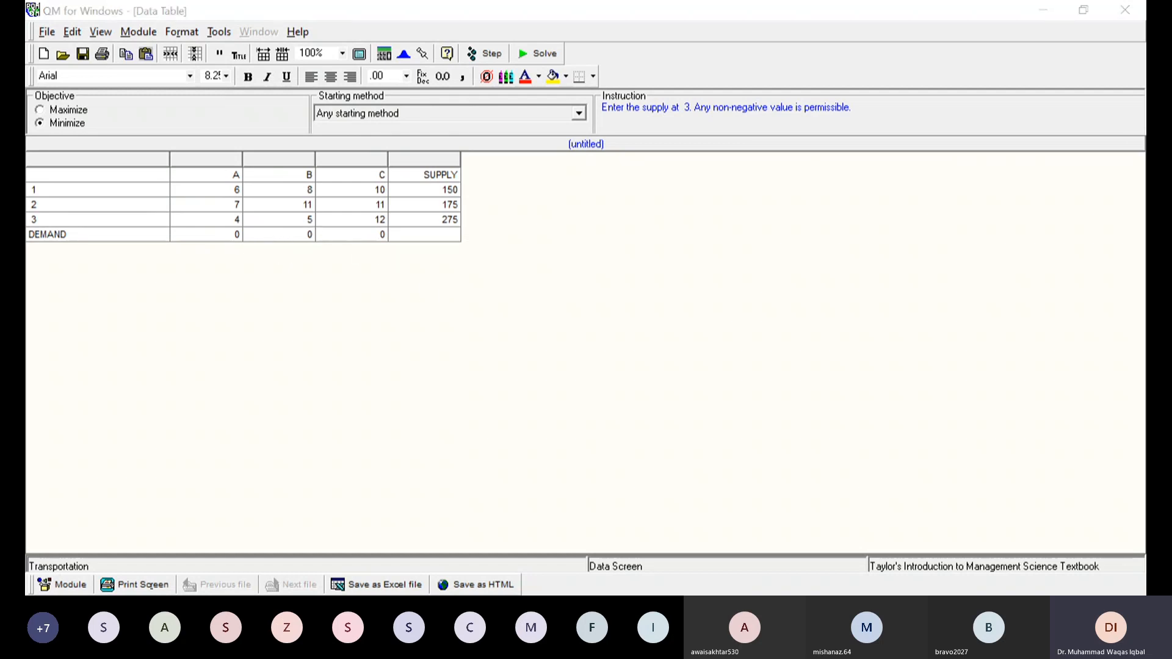
key("alt+Tab")
left_click(231, 236)
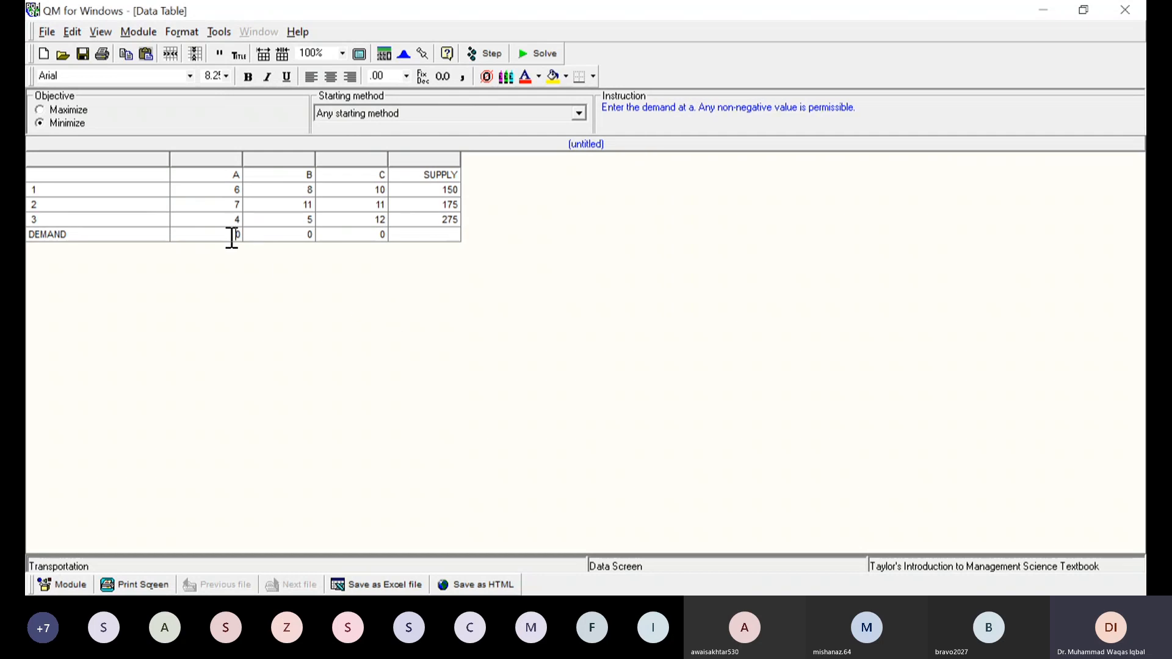
type("200")
left_click(305, 236)
type("100")
left_click(374, 241)
type("300")
left_click(416, 297)
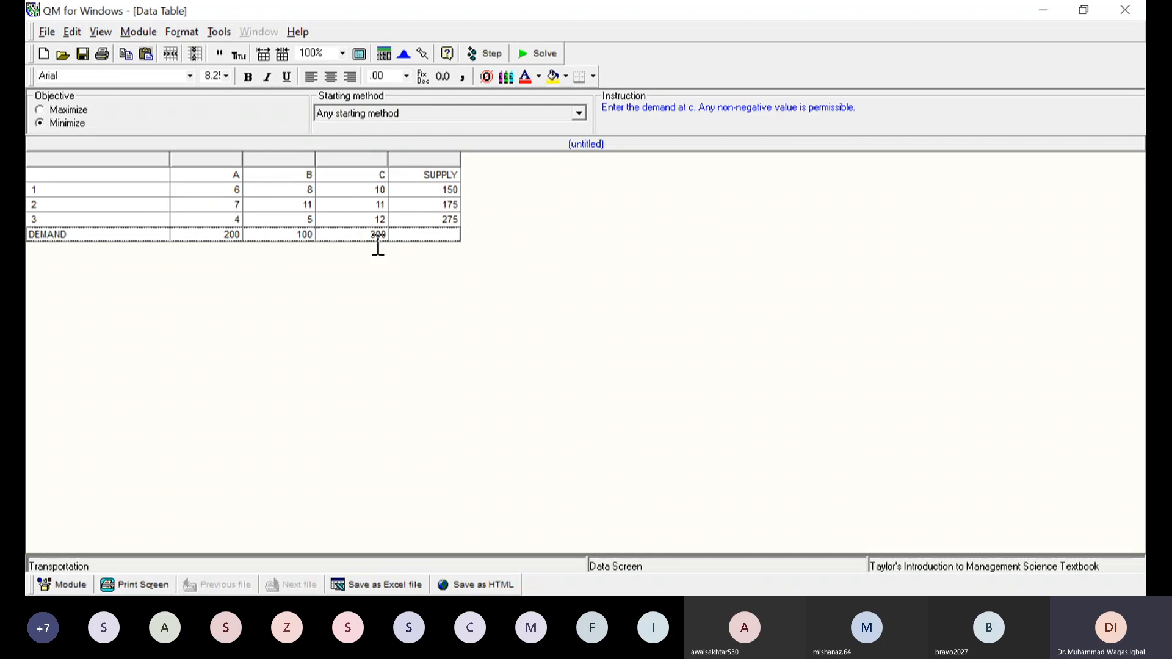
- Solve the transportation problem and open the Marginal Costs, Final Solution Table, Iterations, Shipments with costs and Shipping list results
left_click(546, 55)
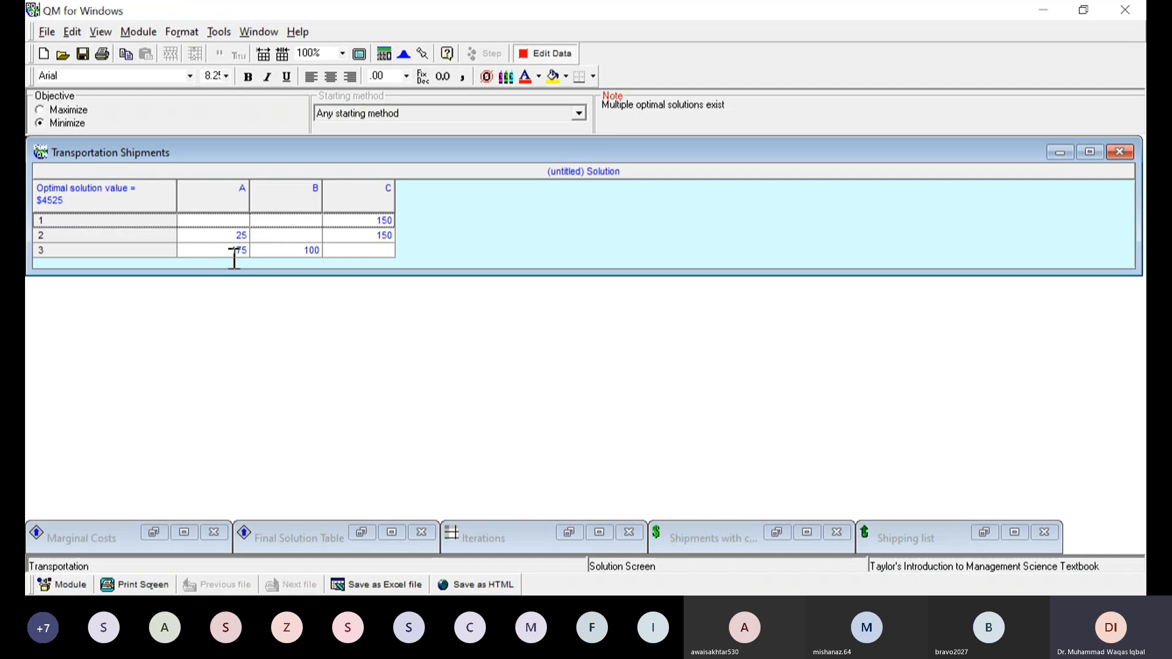
left_click(292, 255)
left_click(154, 532)
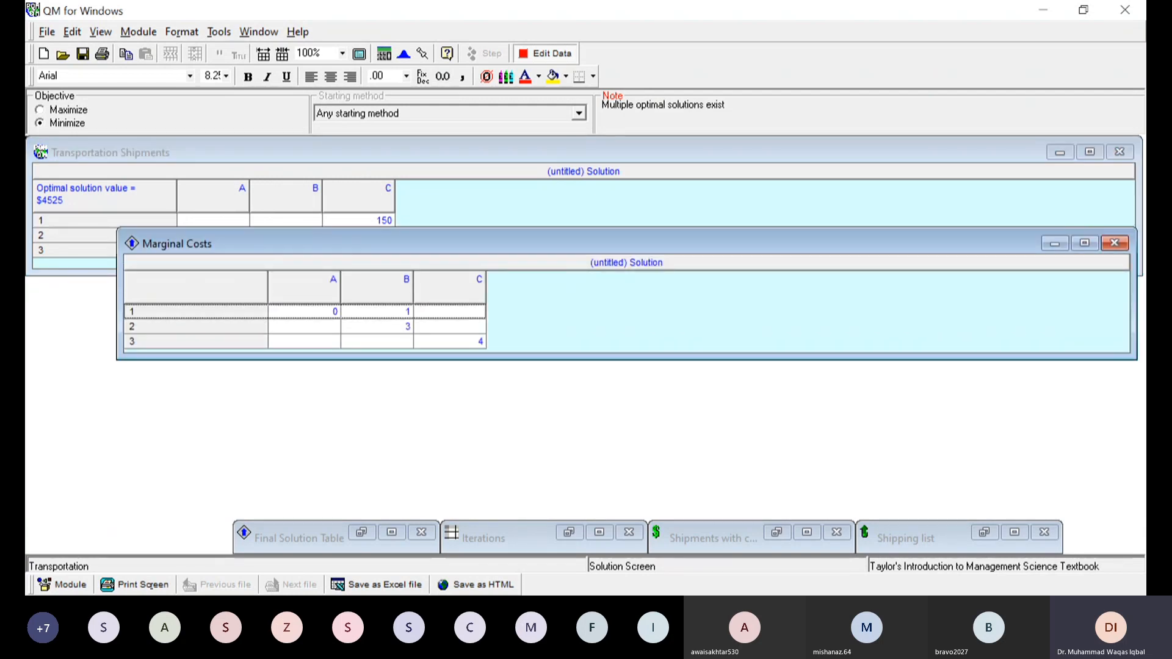
left_click(361, 532)
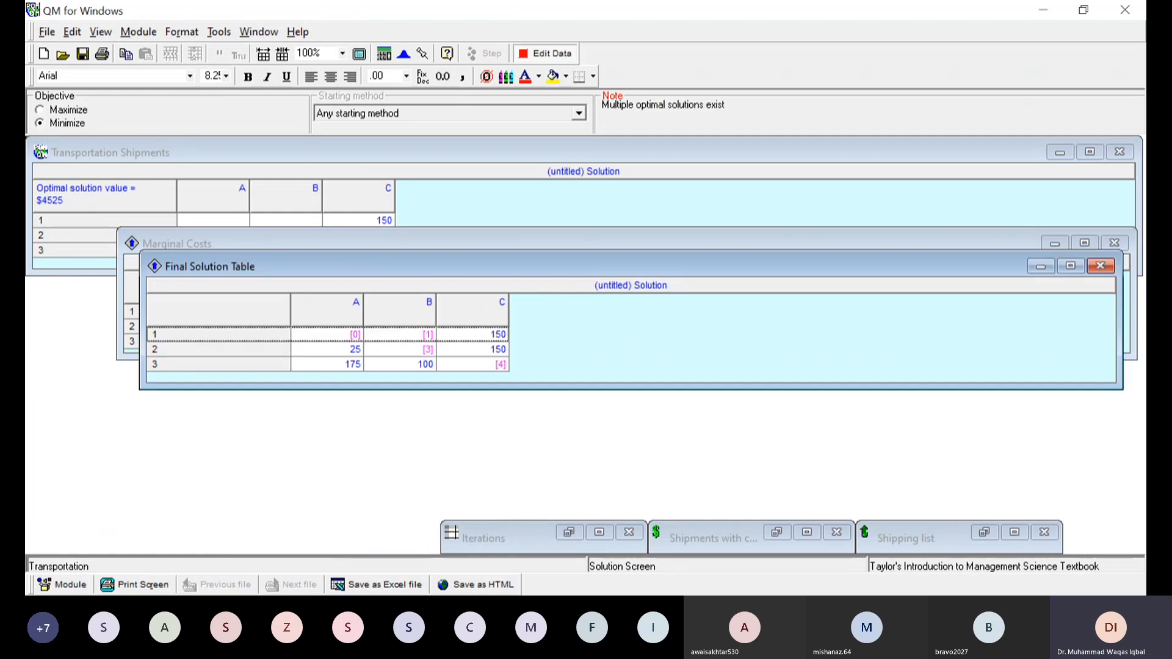
left_click(568, 532)
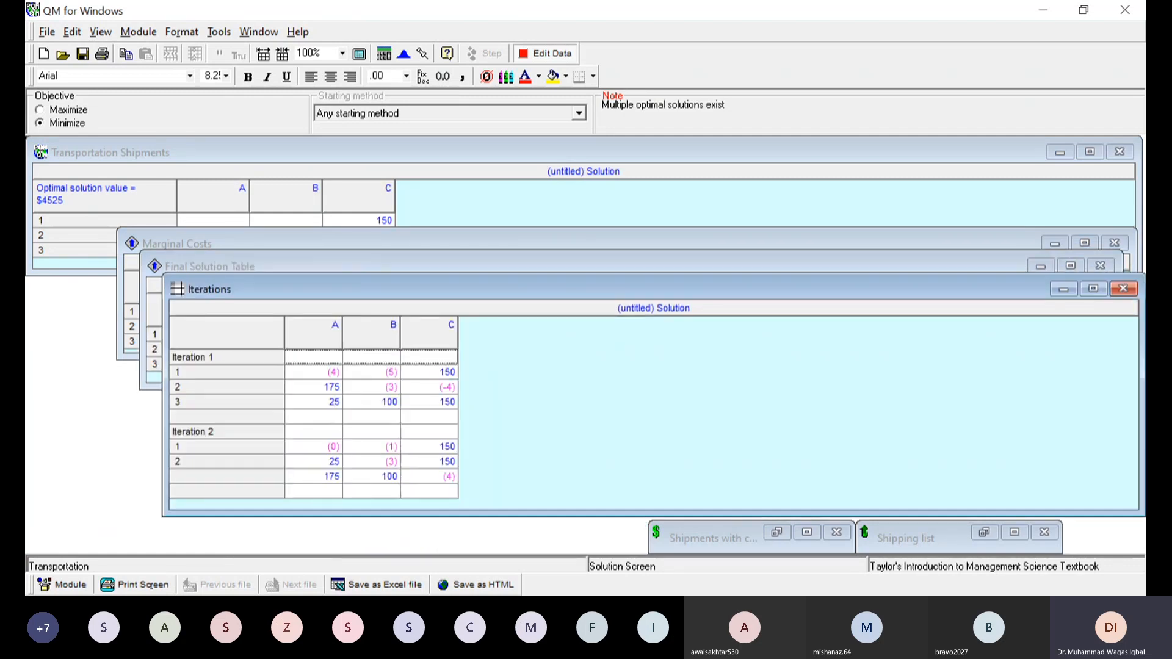
left_click(777, 533)
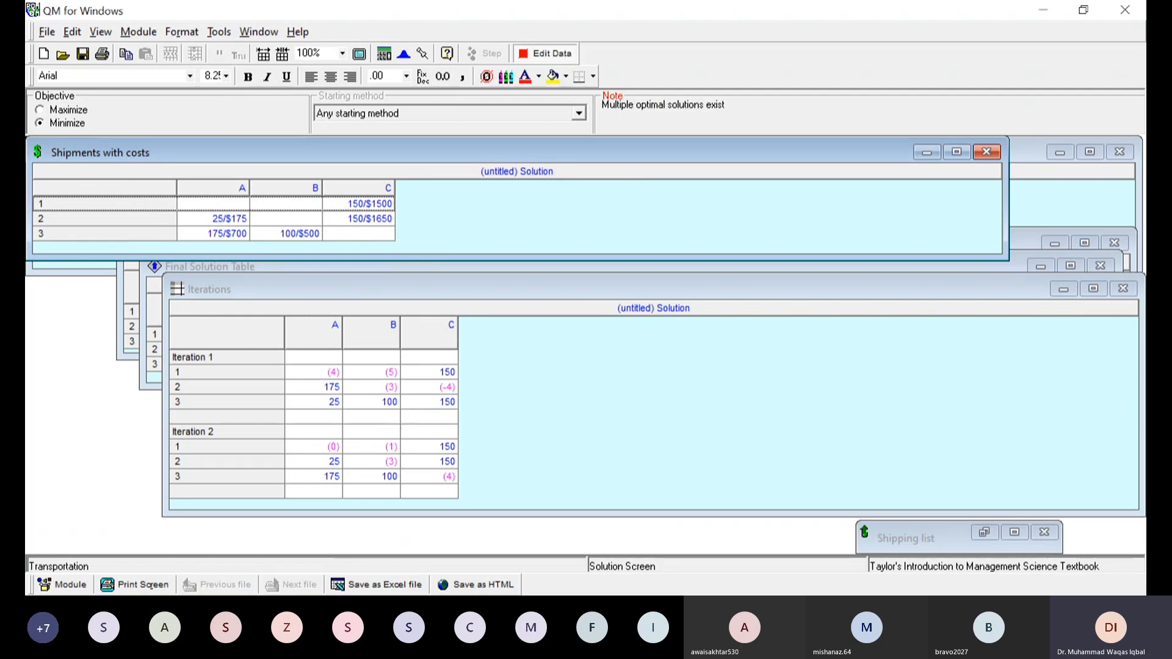
left_click(983, 532)
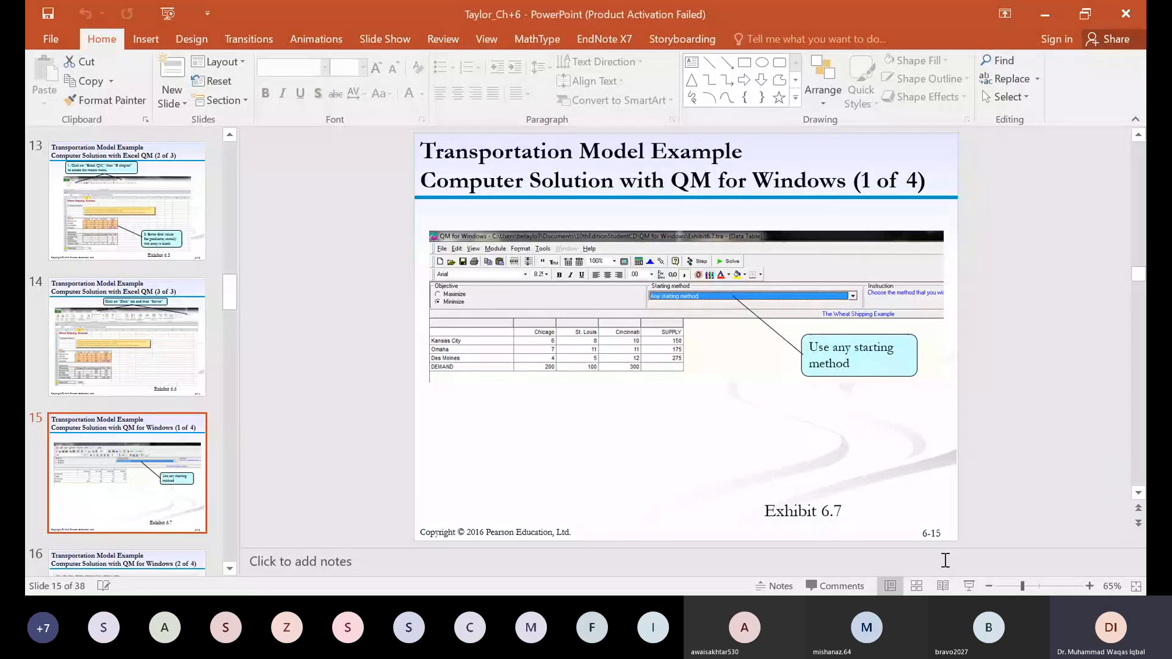
- In PowerPoint, present the Taylor_Ch+6 deck from slide 15 with the laser pointer and advance to slide 16
left_click(969, 586)
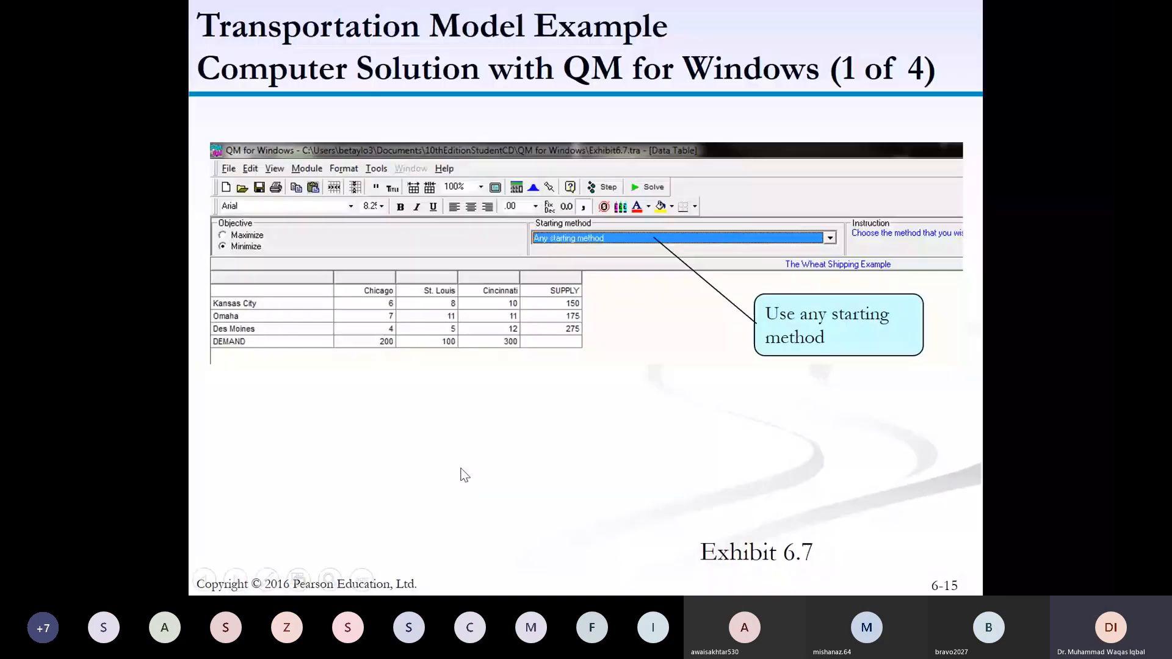
left_click(267, 576)
left_click(247, 434)
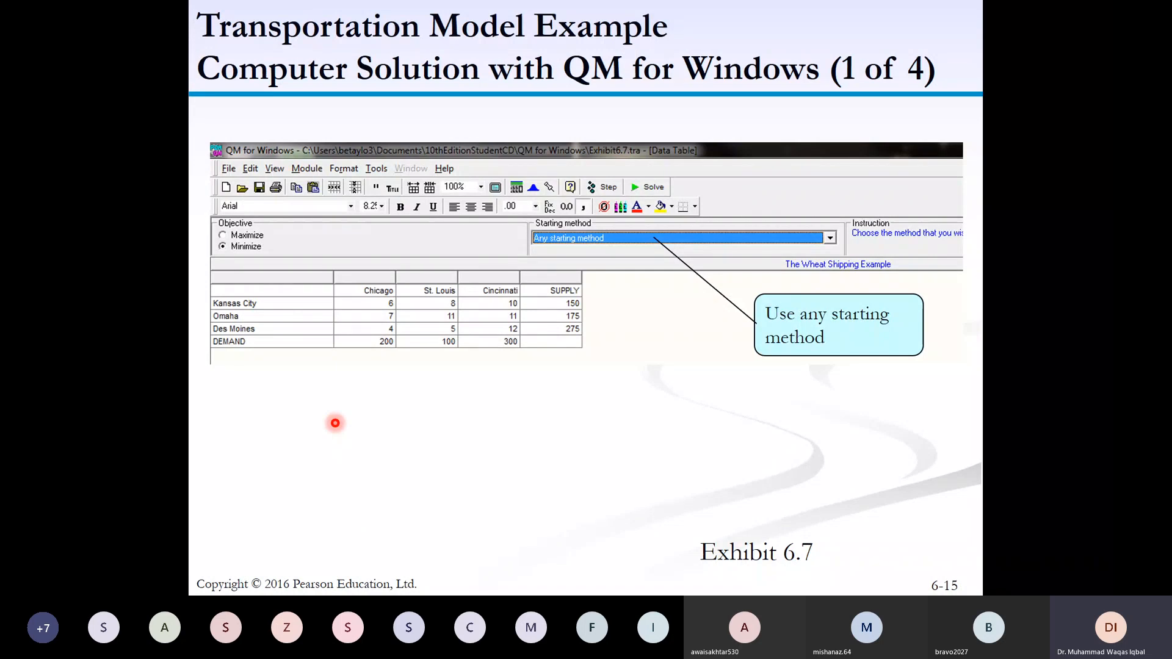
key("Right")
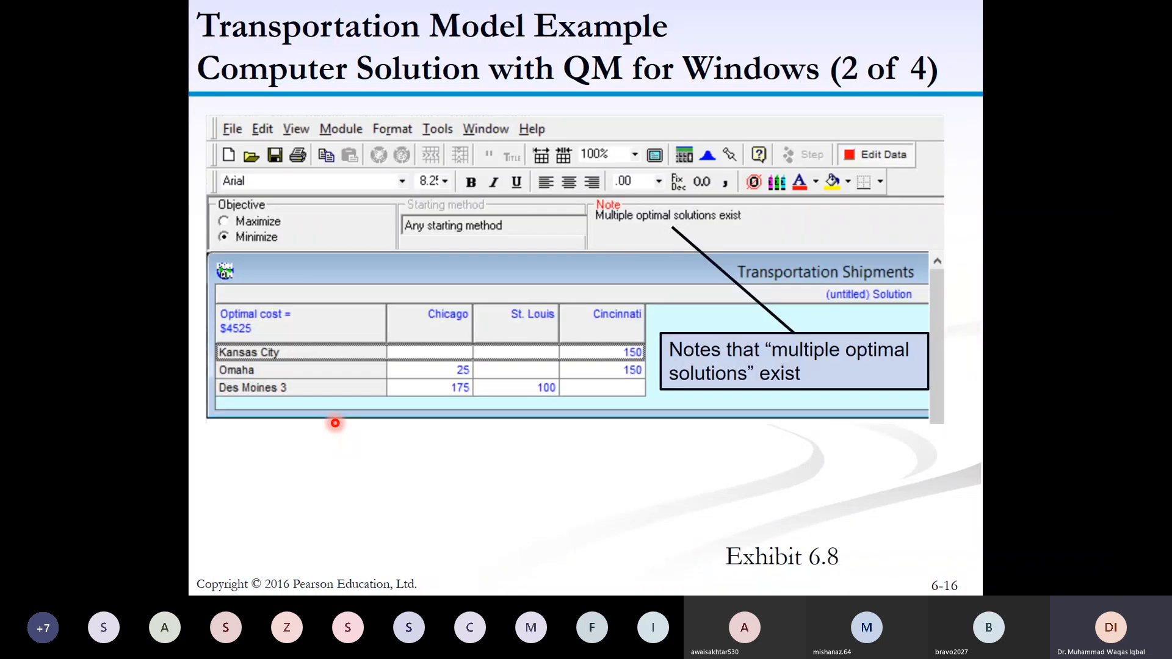